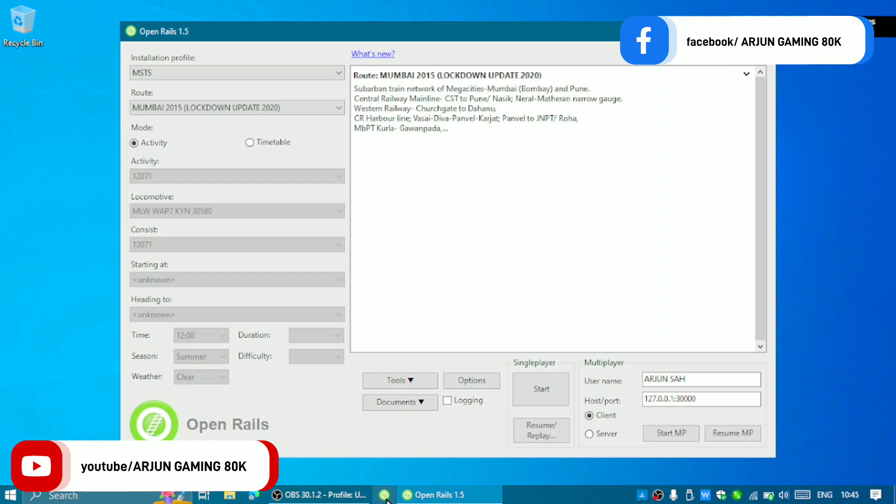
Step: Select Delhi Kolkata Part1 as the route
left_click(249, 109)
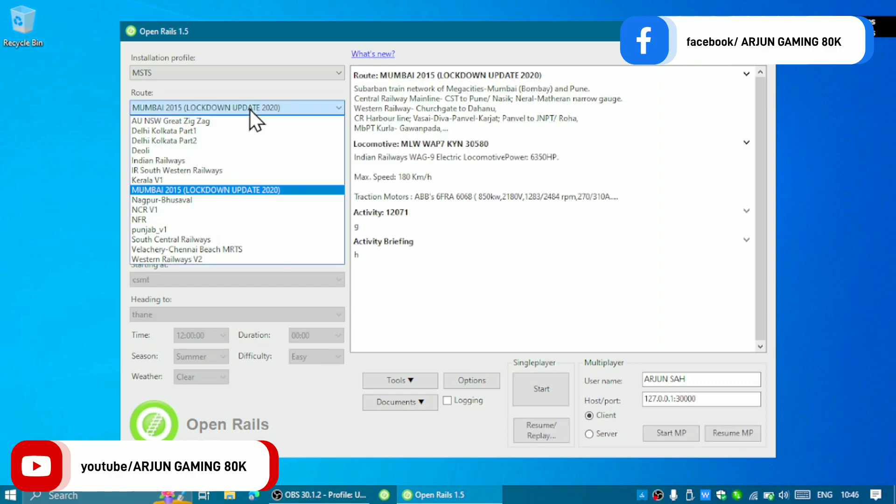
left_click(194, 132)
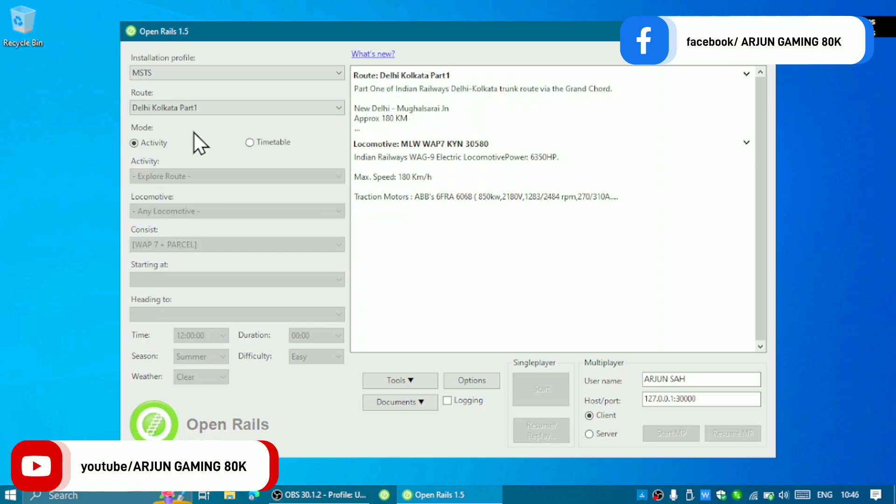
left_click(206, 243)
left_click(399, 234)
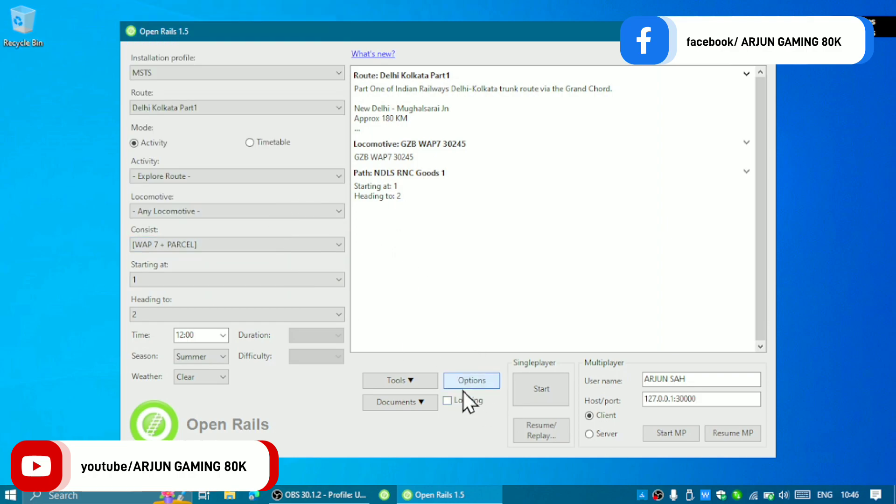
Step: Choose 12553 Vaishali sf express as the activity for the Delhi Kolkata Part1 route
left_click(274, 170)
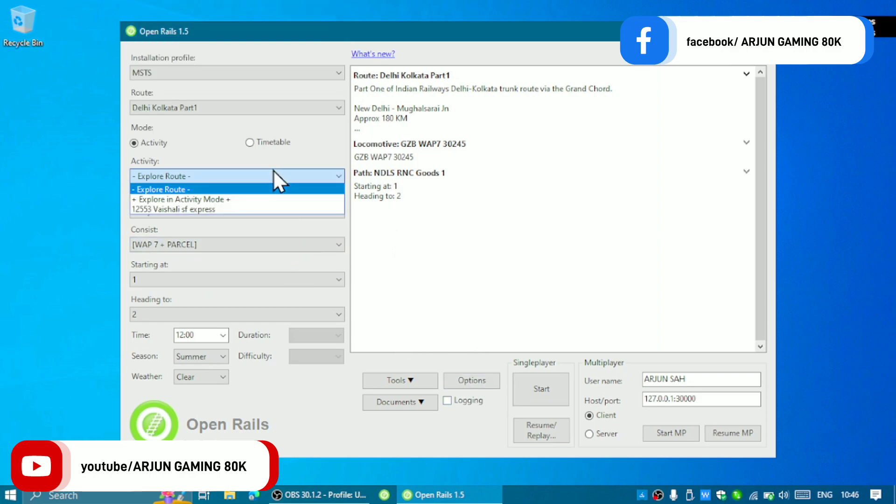
left_click(234, 210)
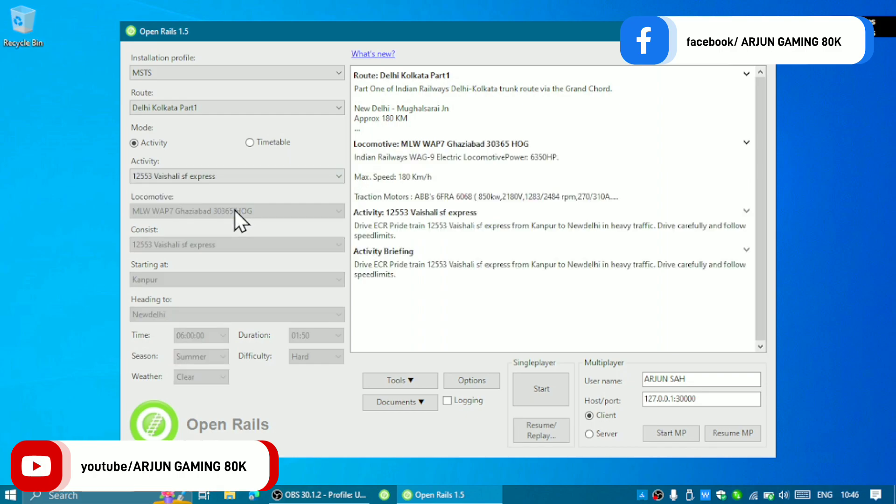
left_click(211, 174)
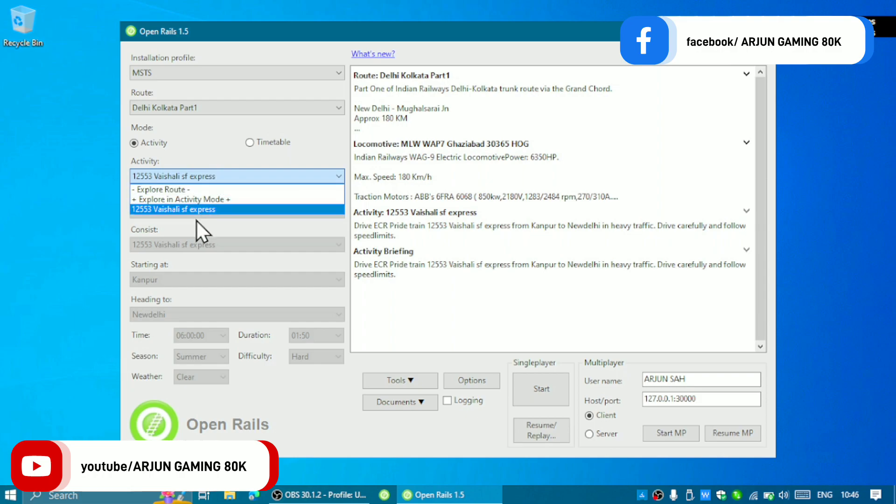
left_click(440, 318)
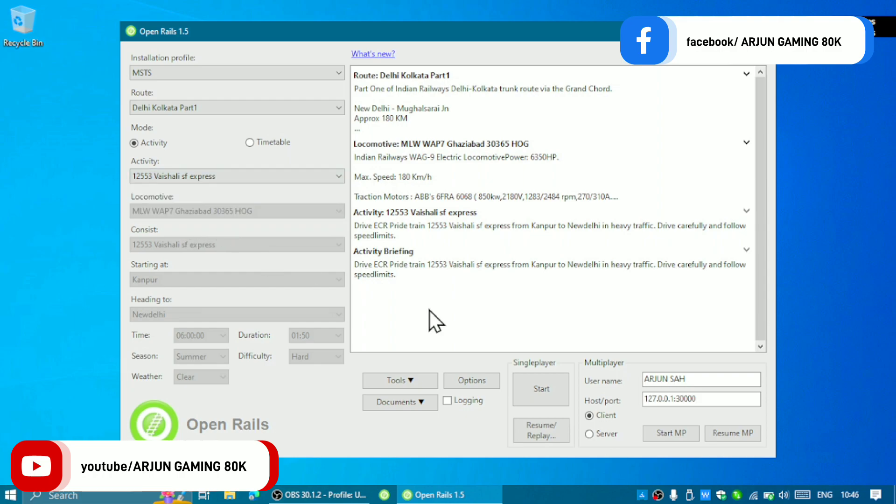
Step: Enable the cab alerter in external views as well in the general options and save the change
left_click(472, 380)
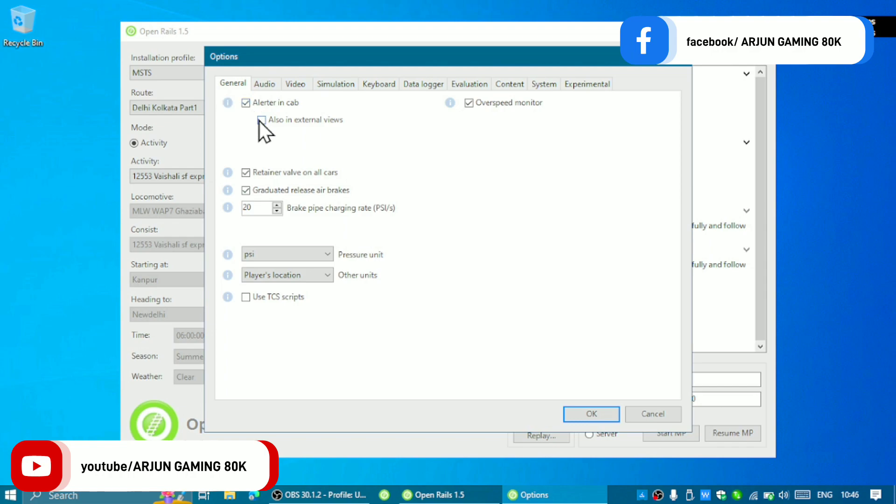
left_click(267, 124)
left_click(589, 414)
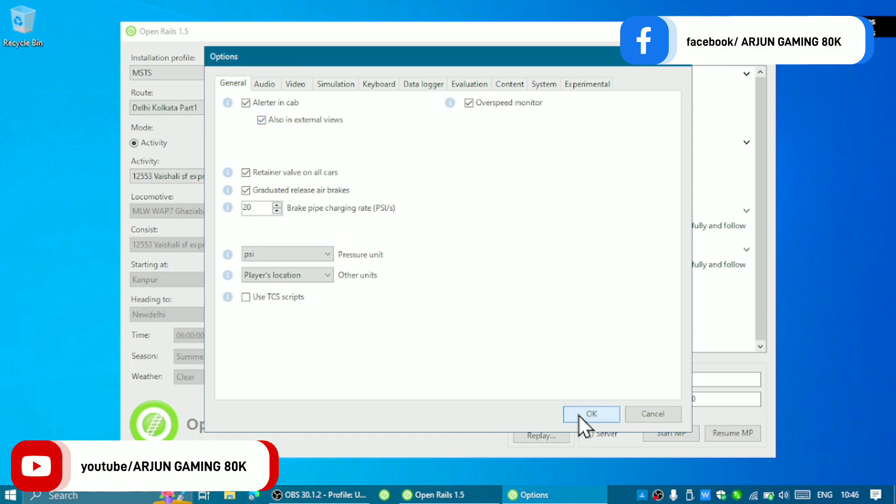
Step: Examine the audio options and the video options, including viewing distances, ambient daylight brightness and anti-aliasing
left_click(477, 378)
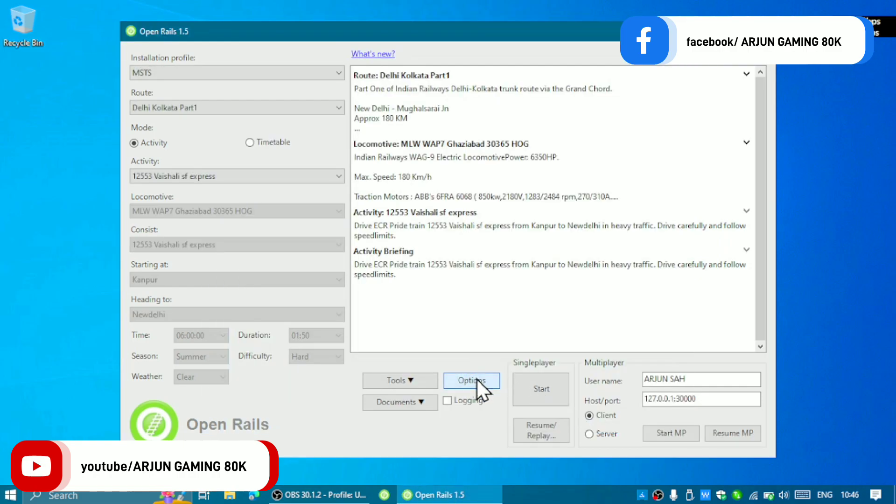
left_click(271, 87)
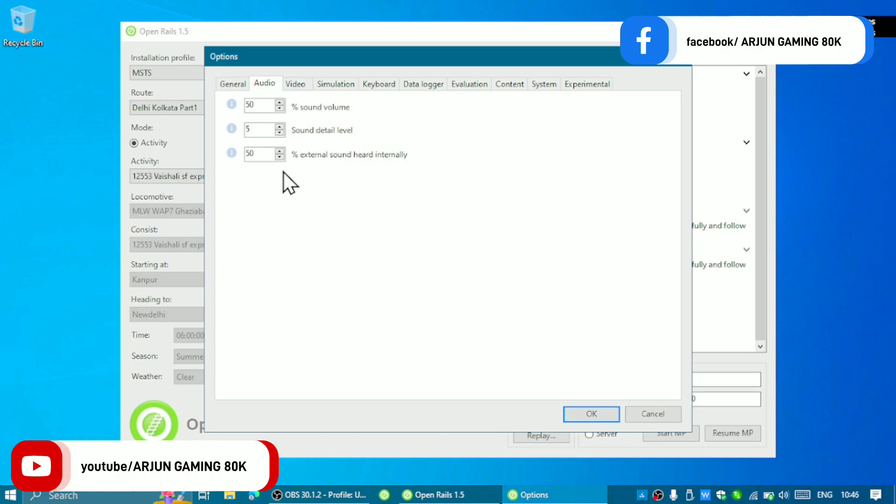
left_click(308, 88)
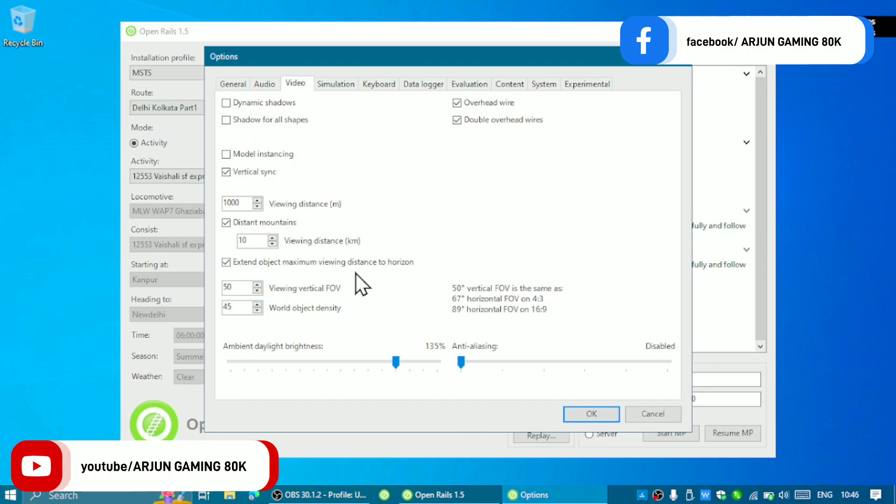
left_click(346, 495)
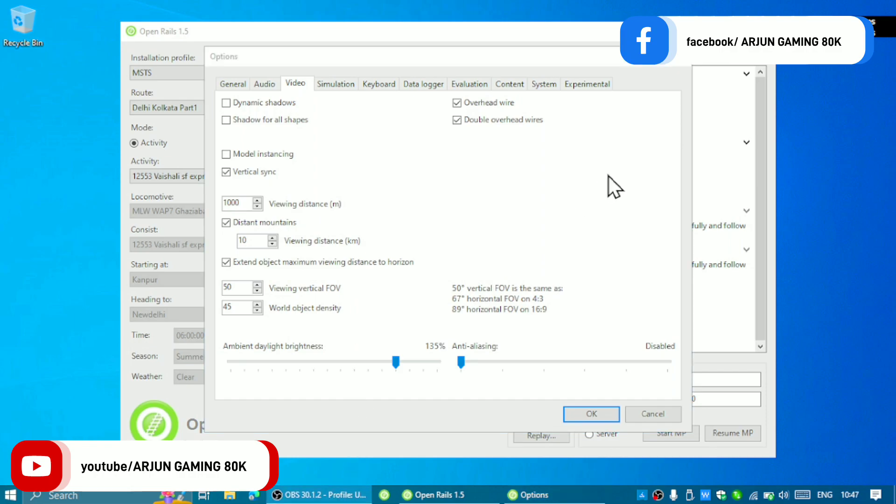
left_click(508, 165)
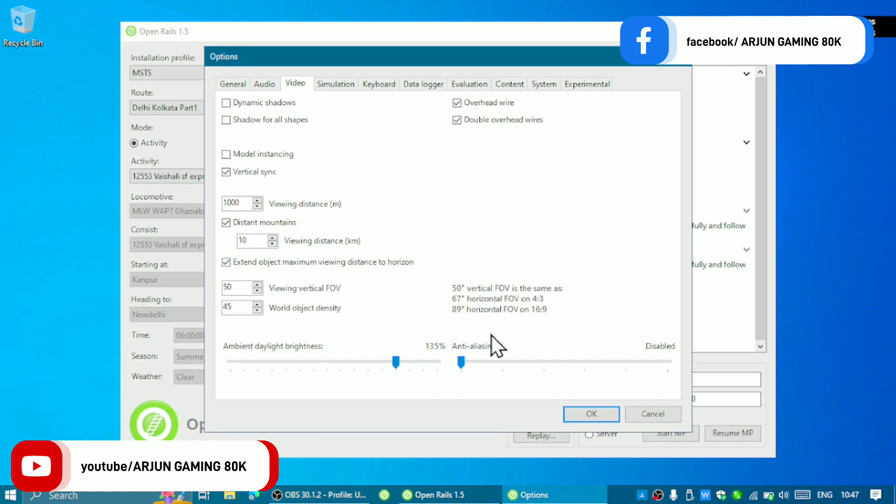
left_click(385, 367)
left_click(385, 367)
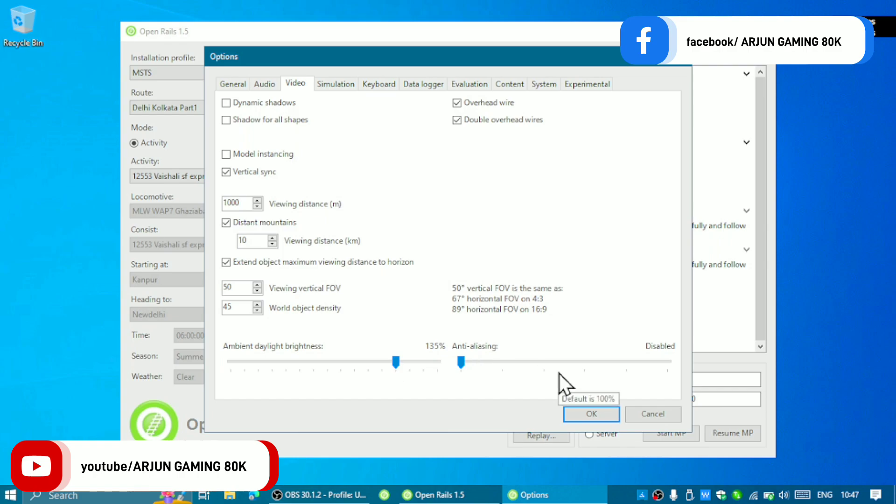
Step: Review the simulation, keyboard, data logger, evaluation and content options
left_click(336, 85)
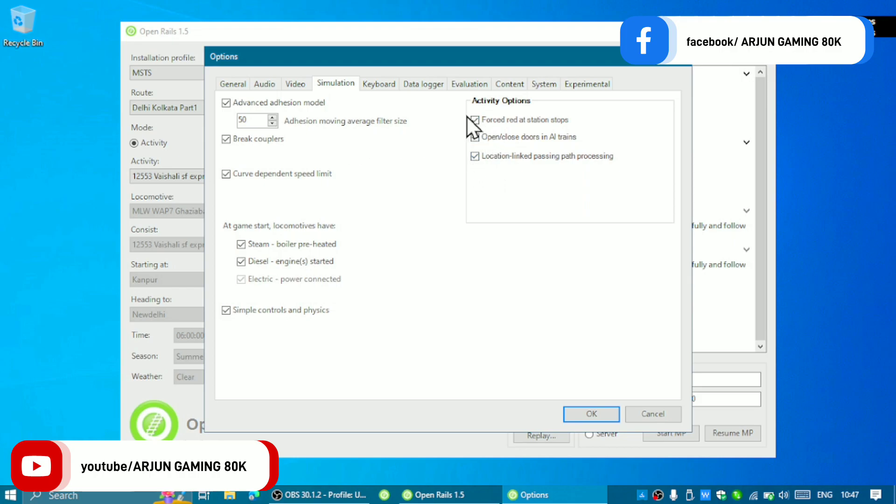
left_click(379, 85)
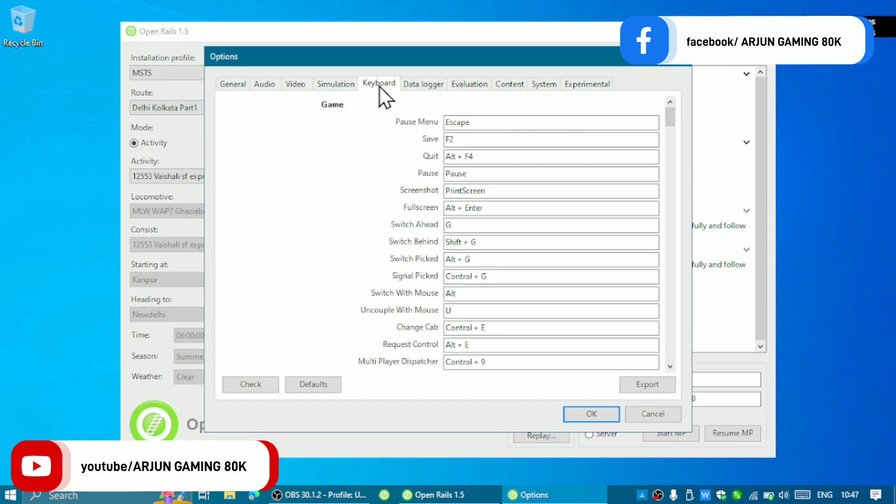
left_click(406, 88)
left_click(459, 86)
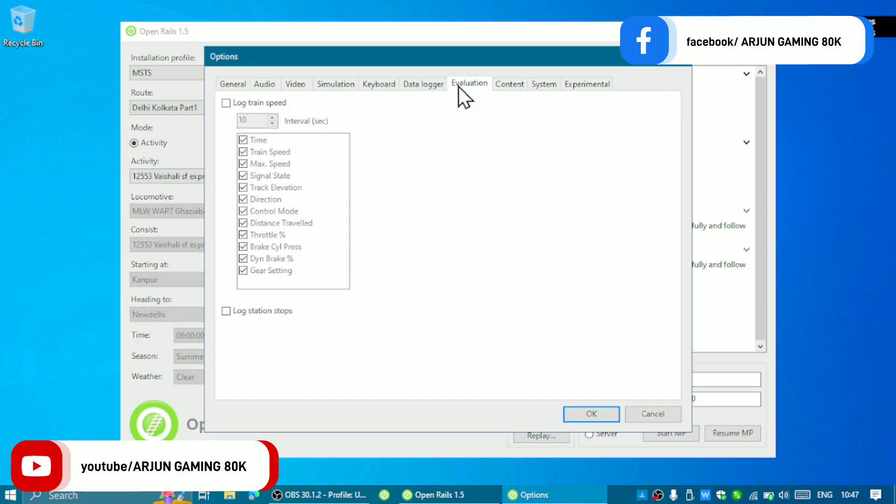
left_click(500, 86)
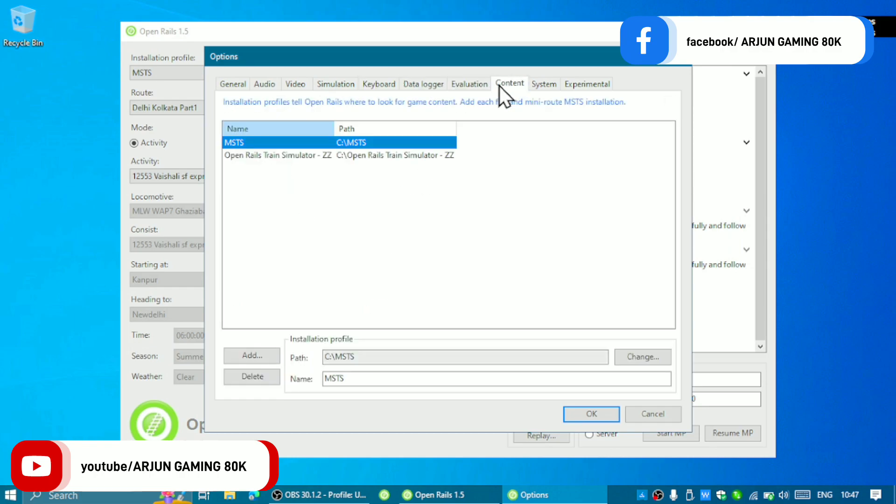
Step: Set the game window size to 1280x720 in the system options and save the change
left_click(542, 83)
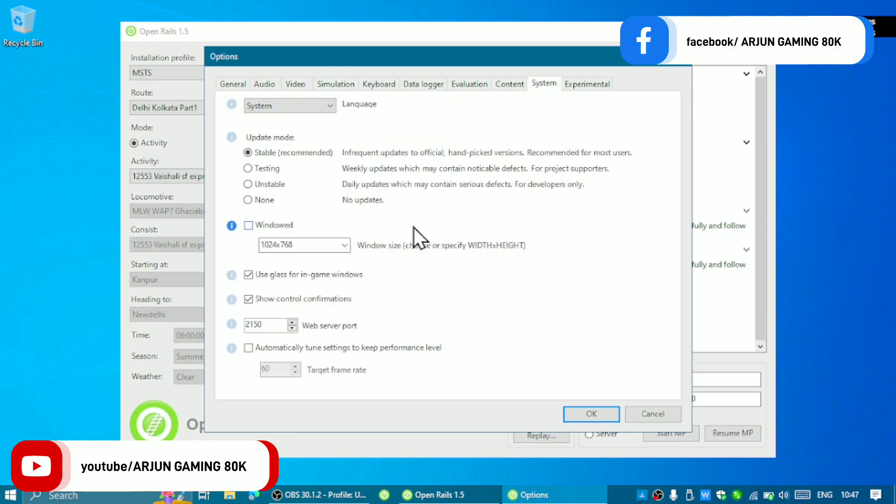
left_click(344, 247)
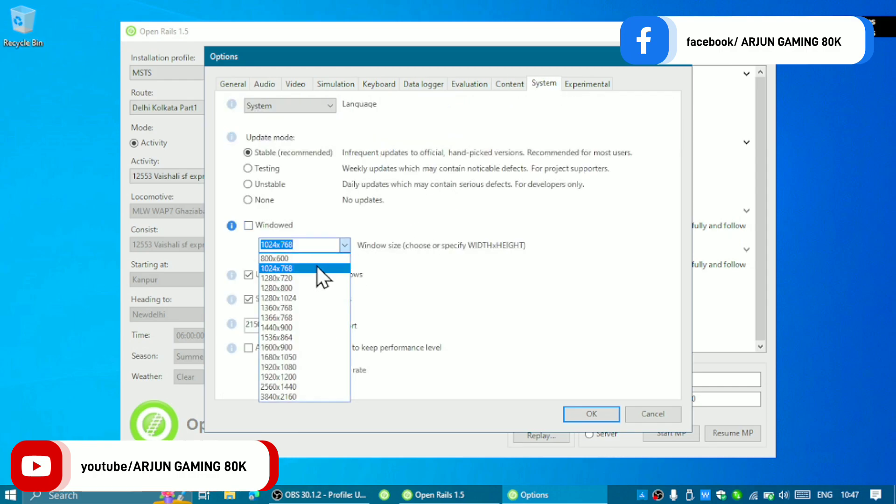
left_click(299, 281)
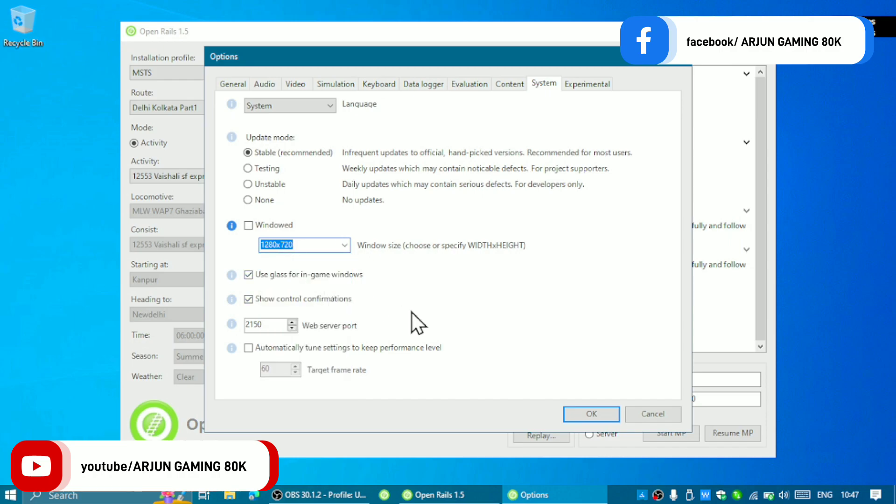
left_click(582, 415)
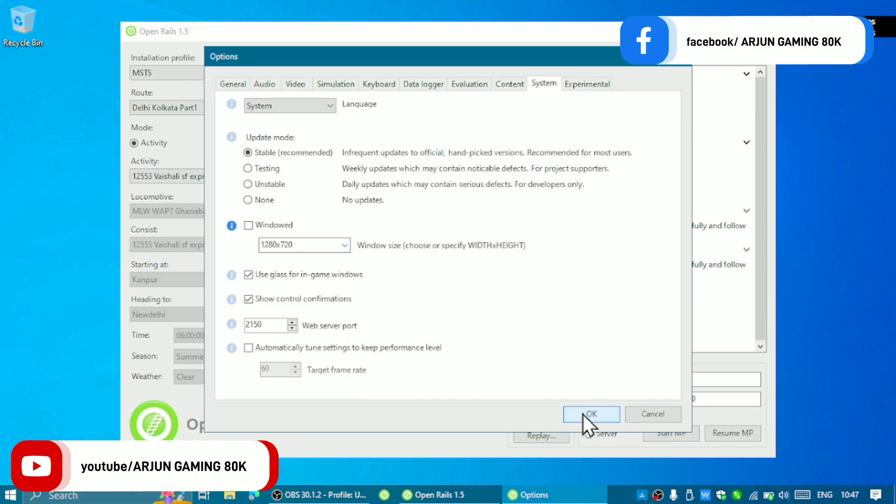
Step: Reopen the options and examine the content, system and experimental settings, including super-elevation, shape warnings and adhesion factors
left_click(472, 380)
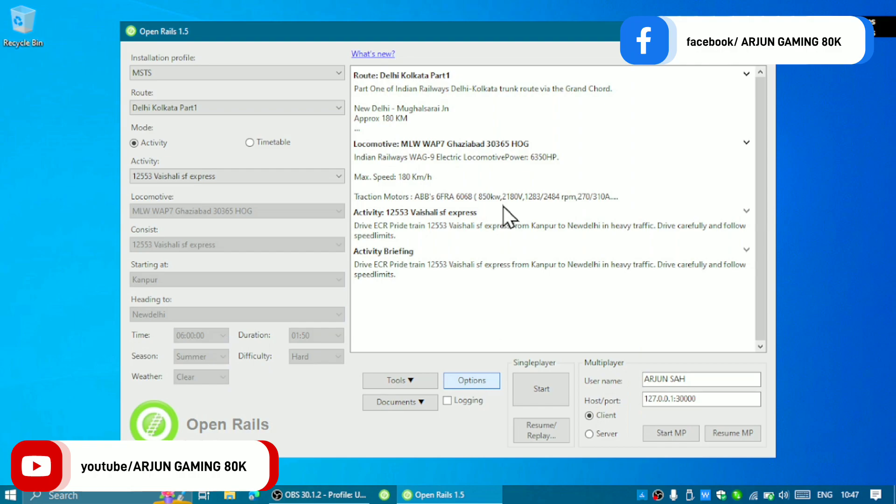
left_click(517, 87)
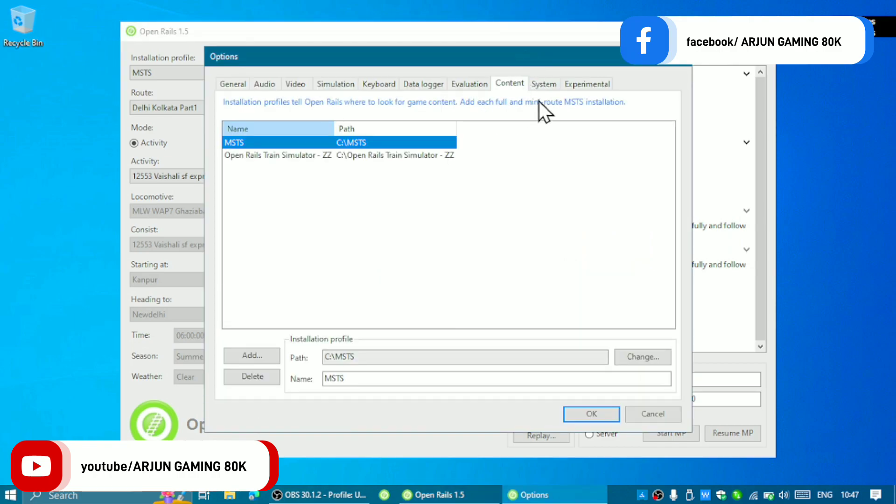
left_click(552, 82)
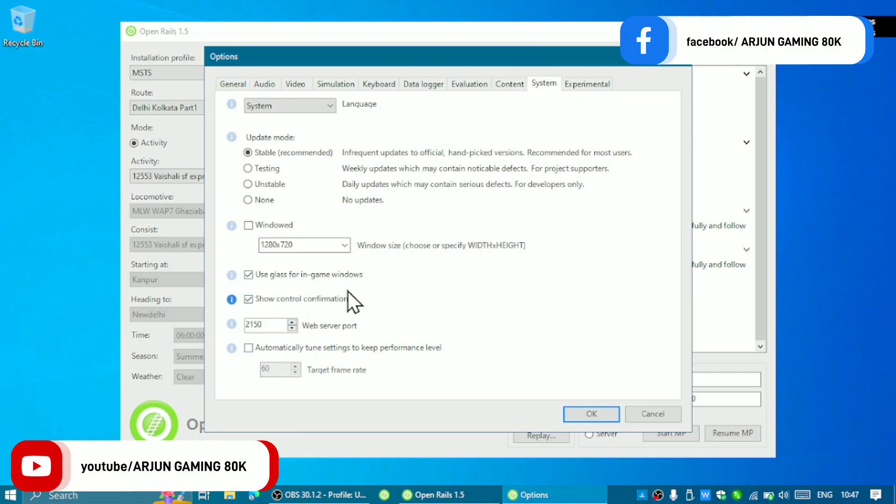
left_click(581, 86)
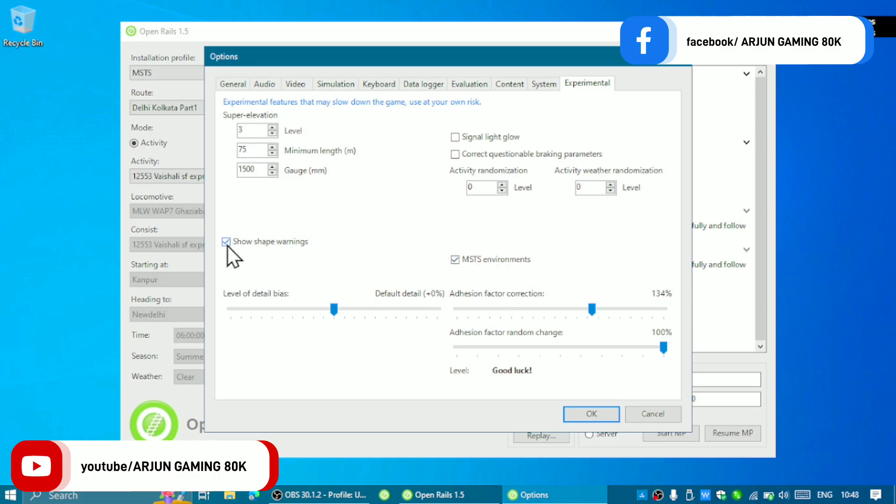
left_click(577, 413)
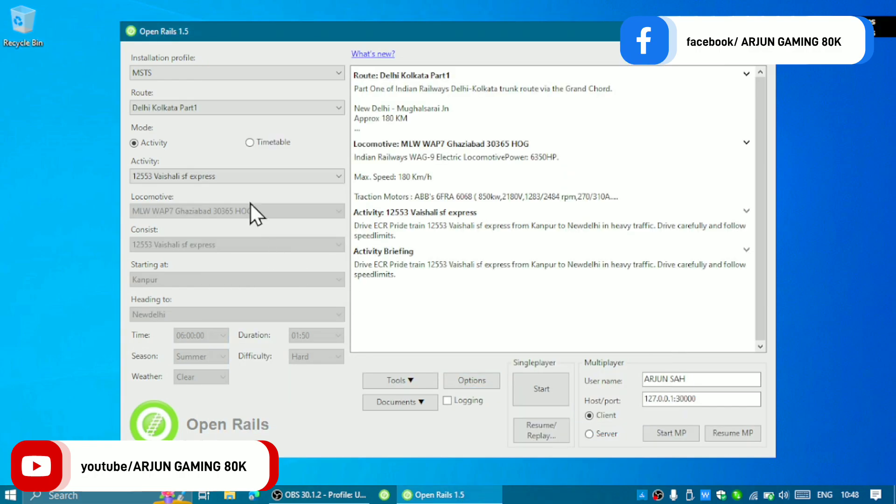
Step: Switch the activity to Explore in Activity Mode and choose 12554 Vaishali SF Express as the consist
left_click(223, 180)
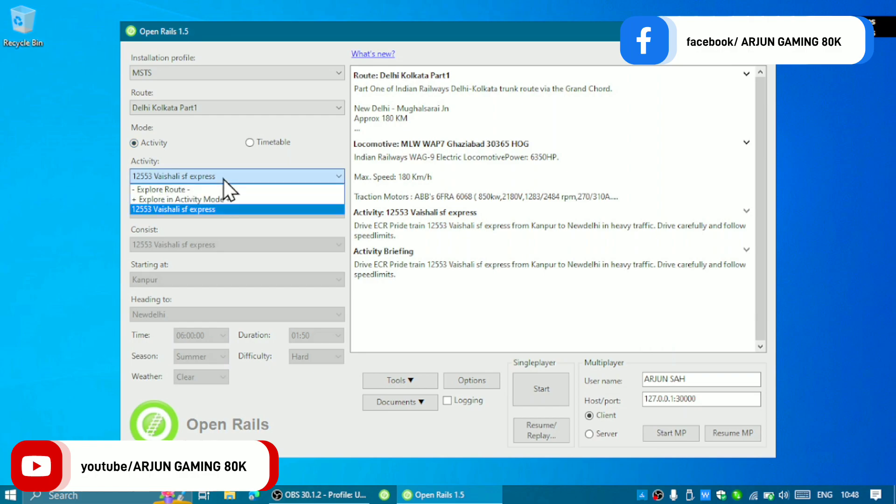
left_click(209, 200)
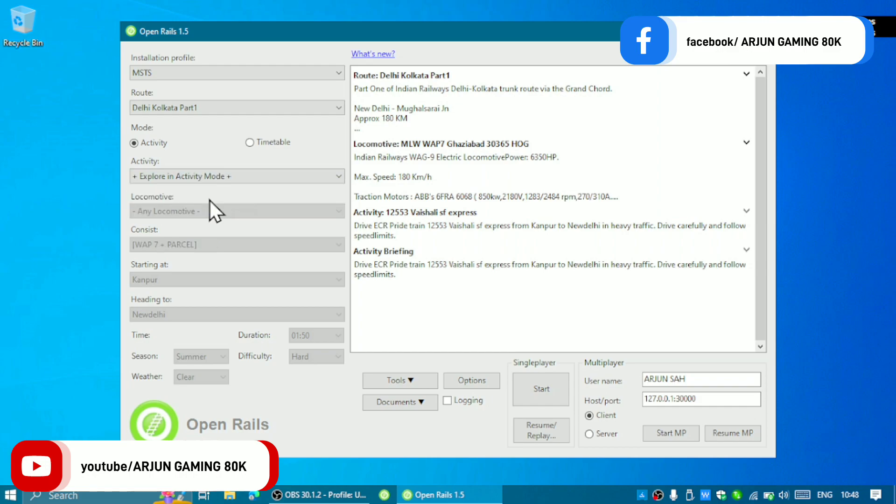
left_click(182, 243)
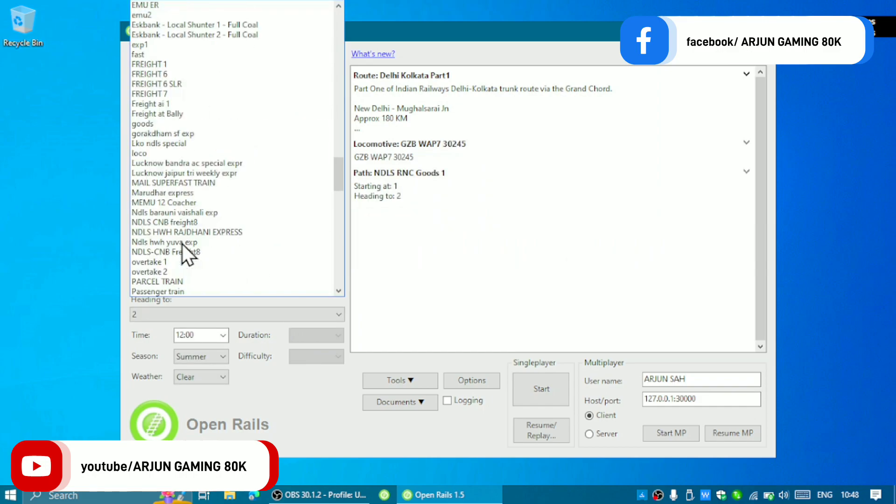
scroll(182, 244, "down", 15)
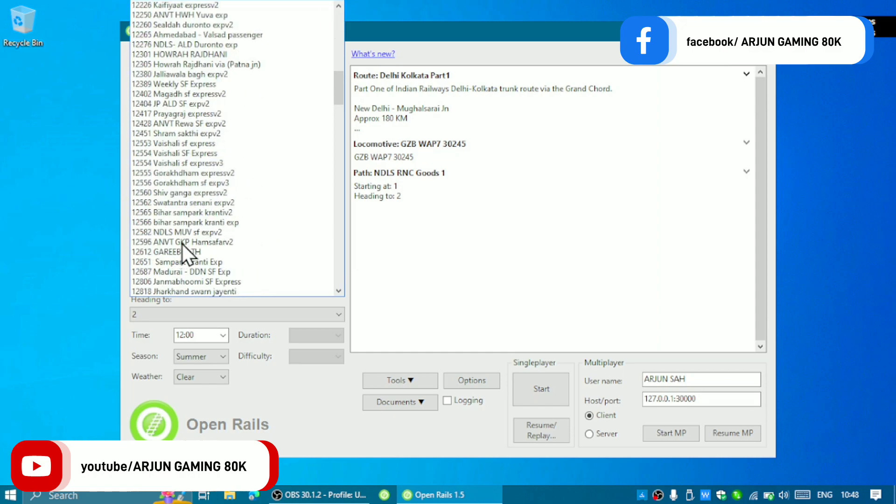
left_click(166, 153)
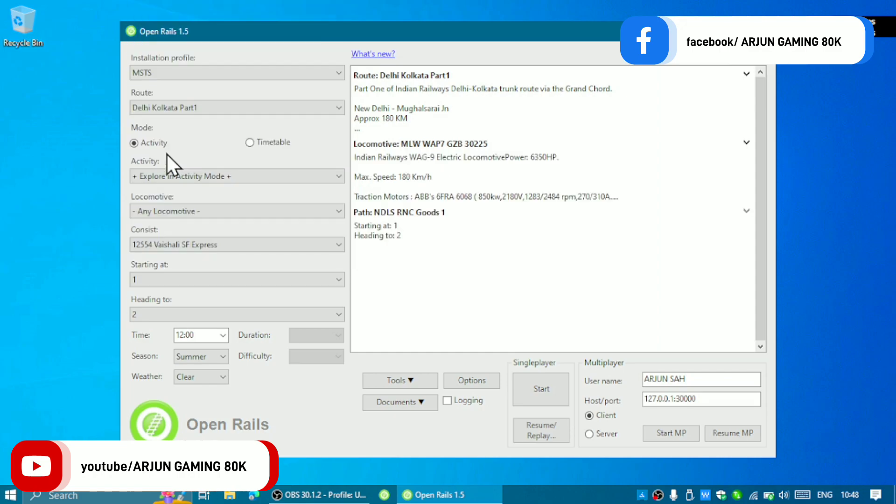
Step: Set the starting point of the path to NEW DELHI
left_click(180, 278)
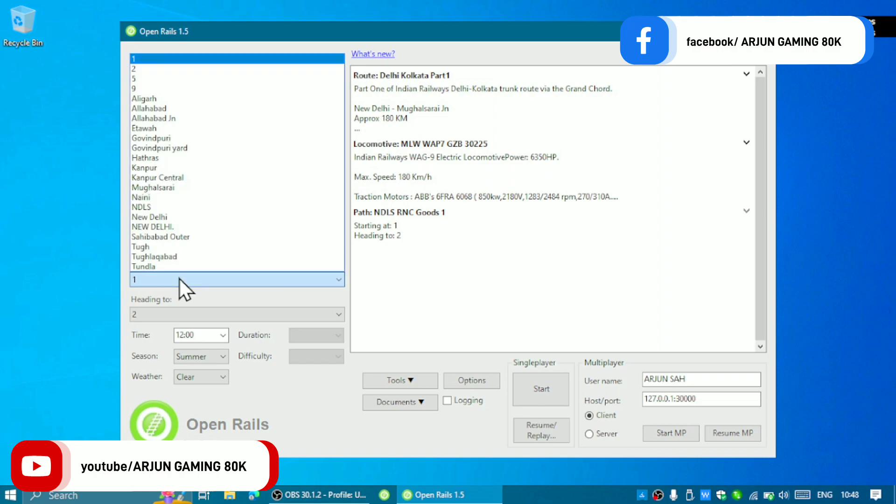
left_click(174, 228)
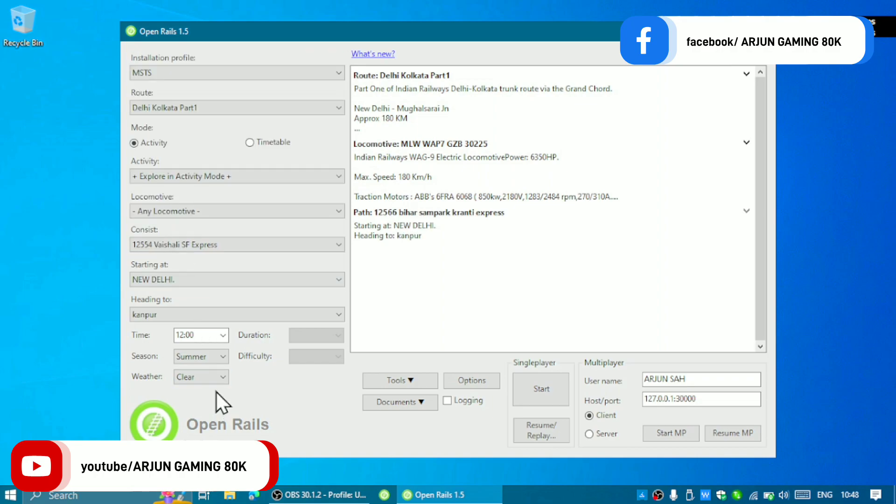
Step: Set the weather for the Vaishali SF Express run to Rain
left_click(216, 378)
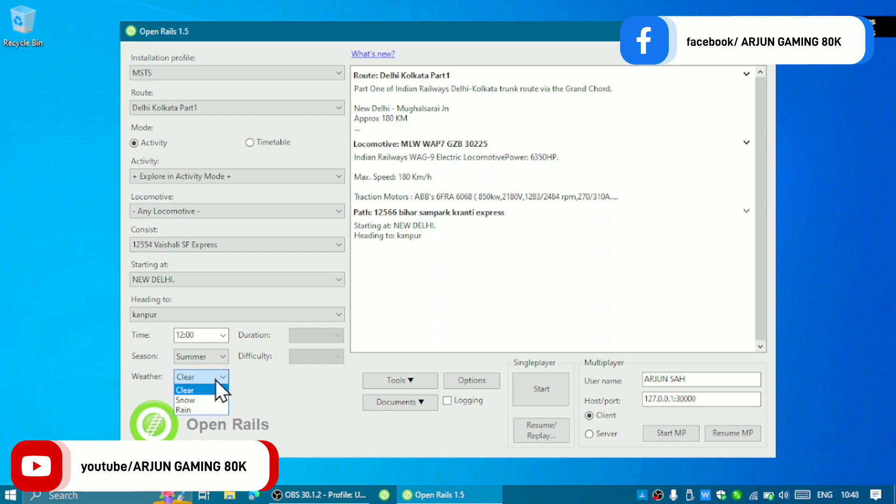
left_click(184, 411)
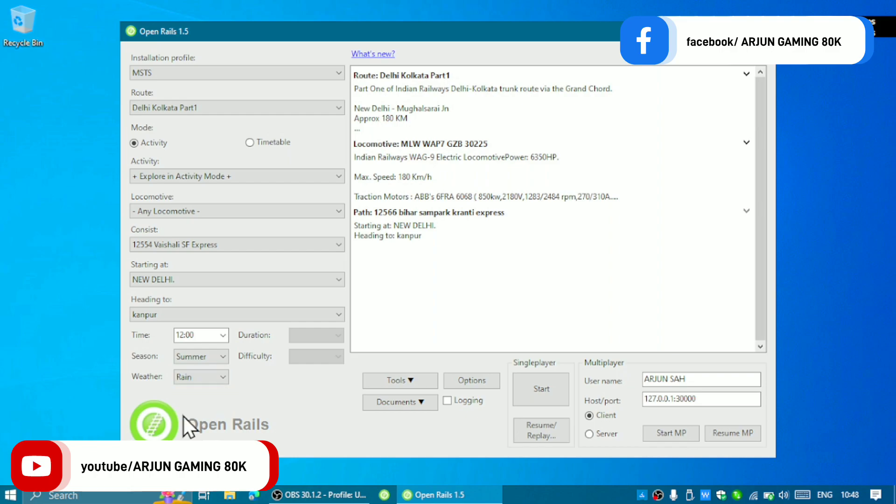
left_click(201, 358)
left_click(265, 368)
Step: Set the departure time to 21:00 and start the run in singleplayer mode
left_click(224, 339)
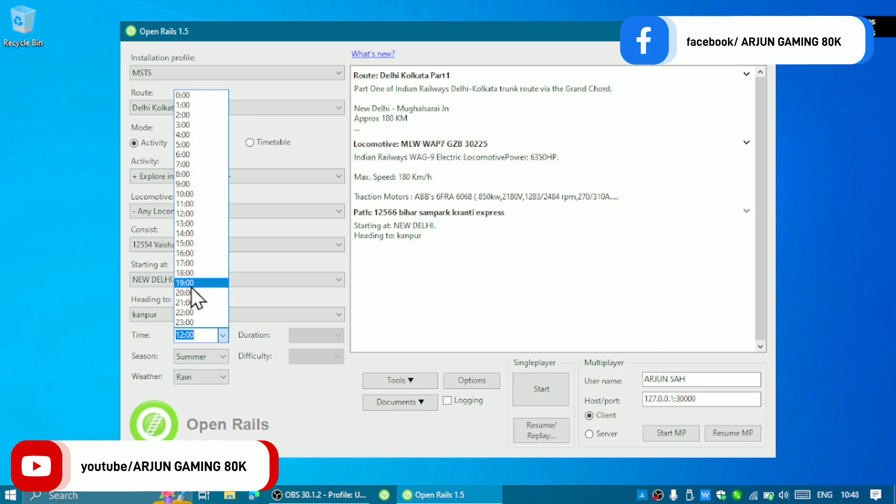
left_click(188, 303)
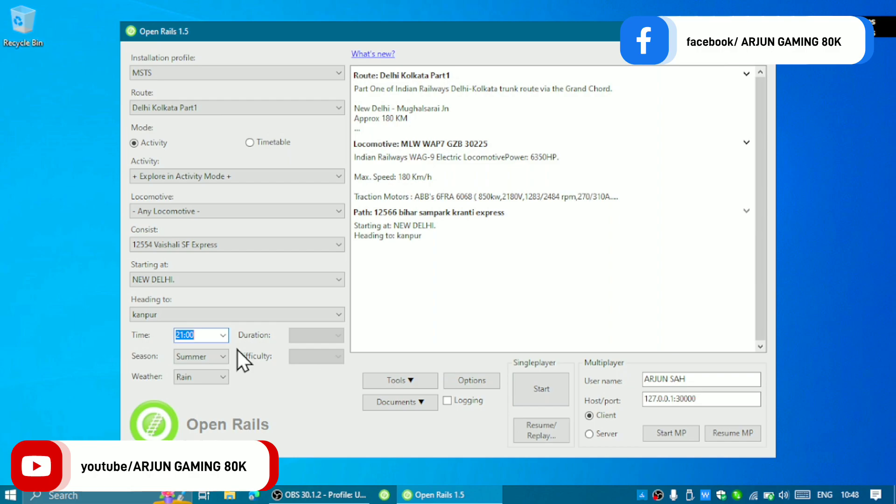
left_click(533, 395)
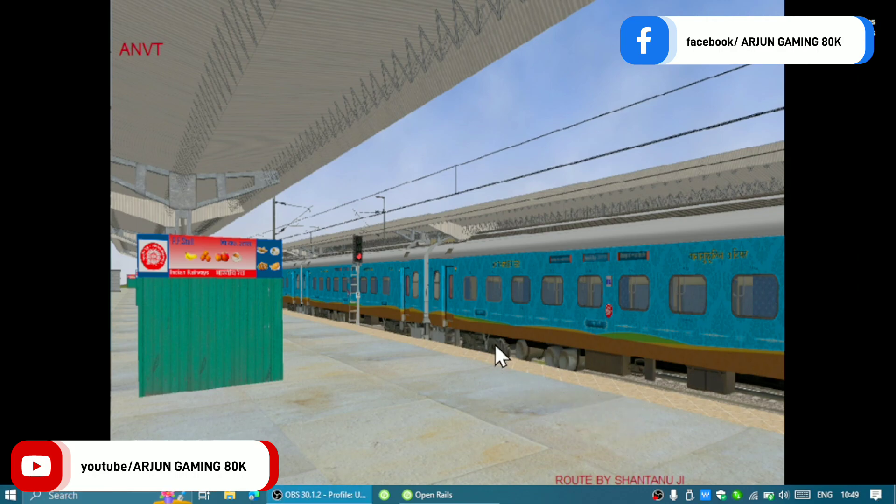
Step: Lower the system sound volume to 12 while the route loads
key("XF86AudioLowerVolume")
key("XF86AudioLowerVolume")
key("XF86AudioLowerVolume")
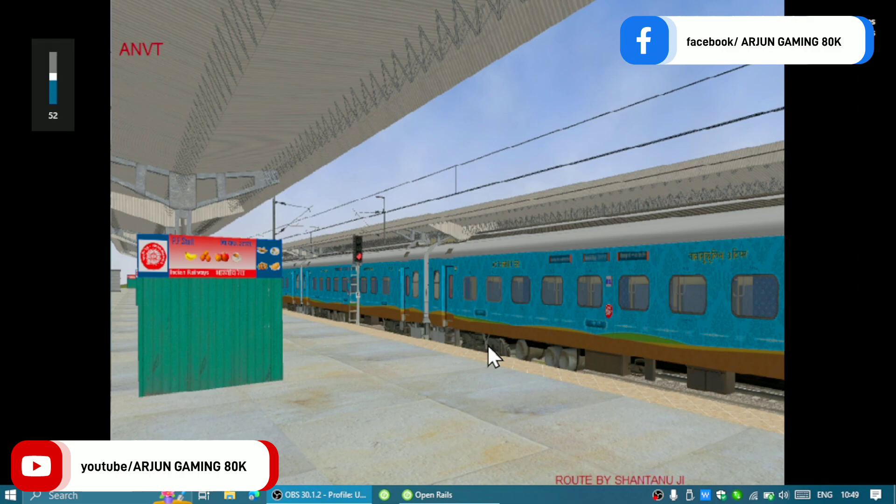
key("XF86AudioLowerVolume")
key("XF86AudioLowerVolume")
key("XF86AudioLowerVolume")
key("XF86AudioLowerVolume")
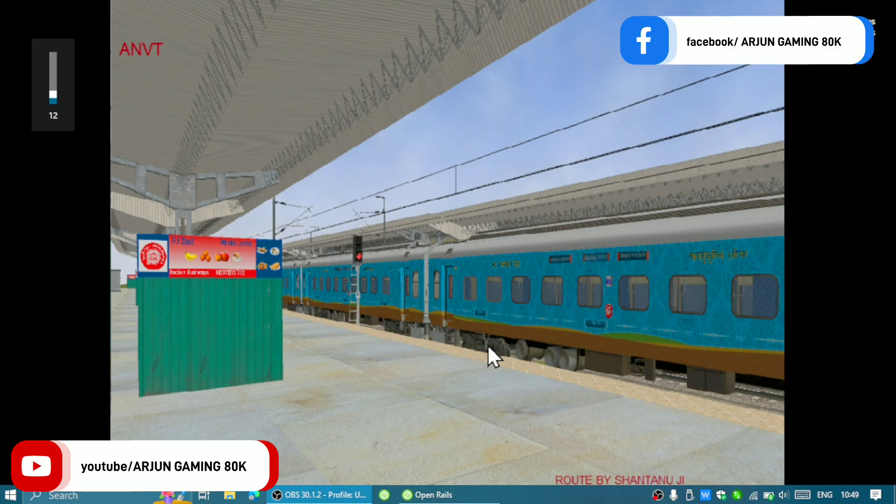